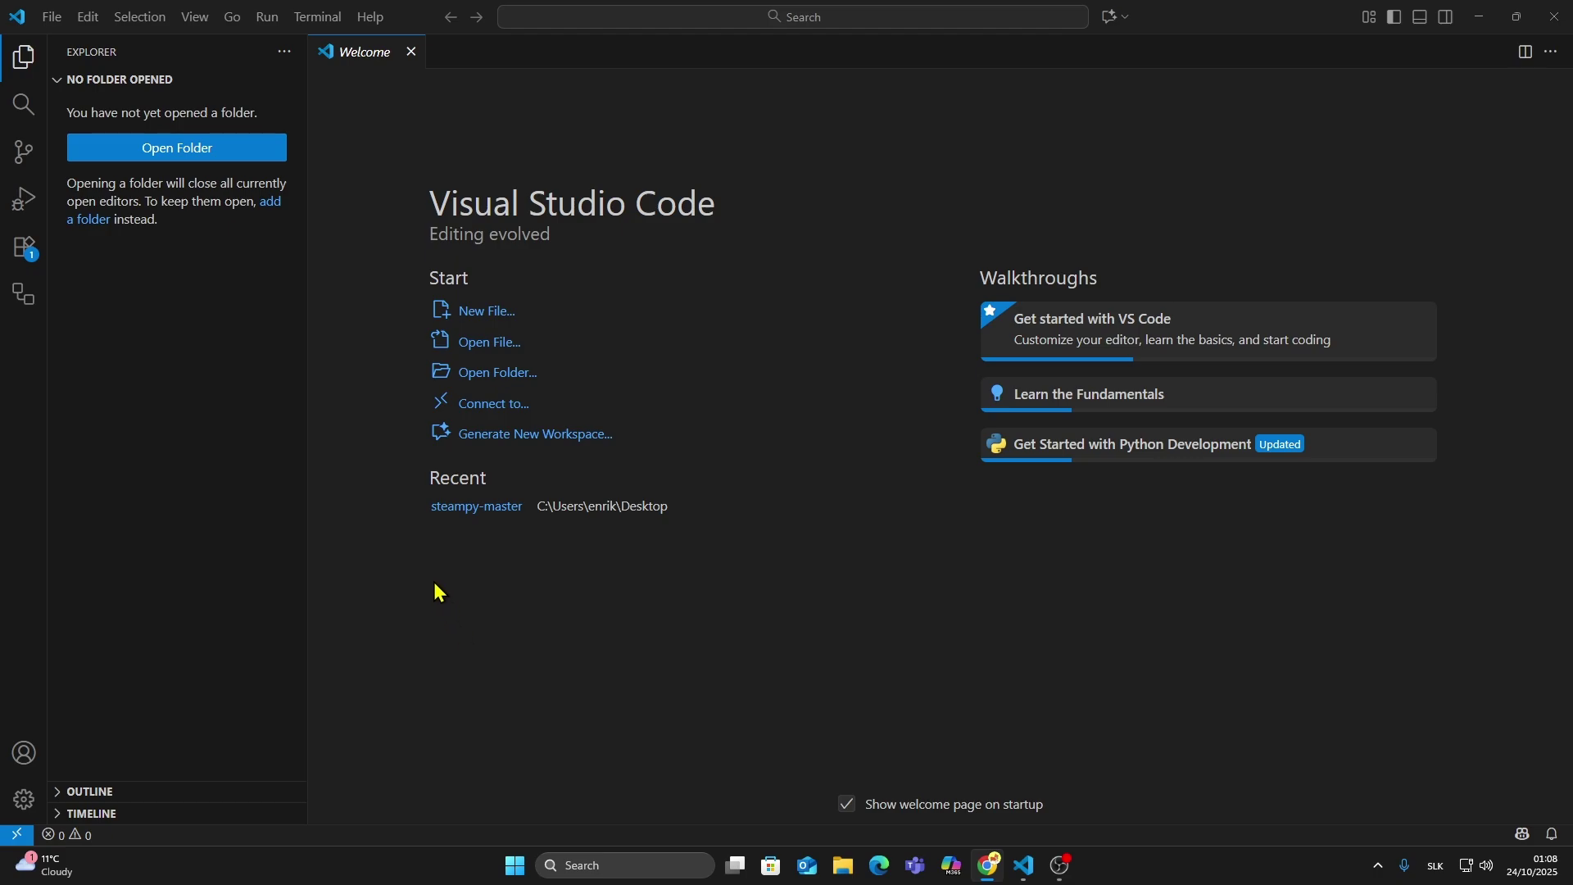
- Open the Extensions marketplace to search for 'codex'
left_click(21, 249)
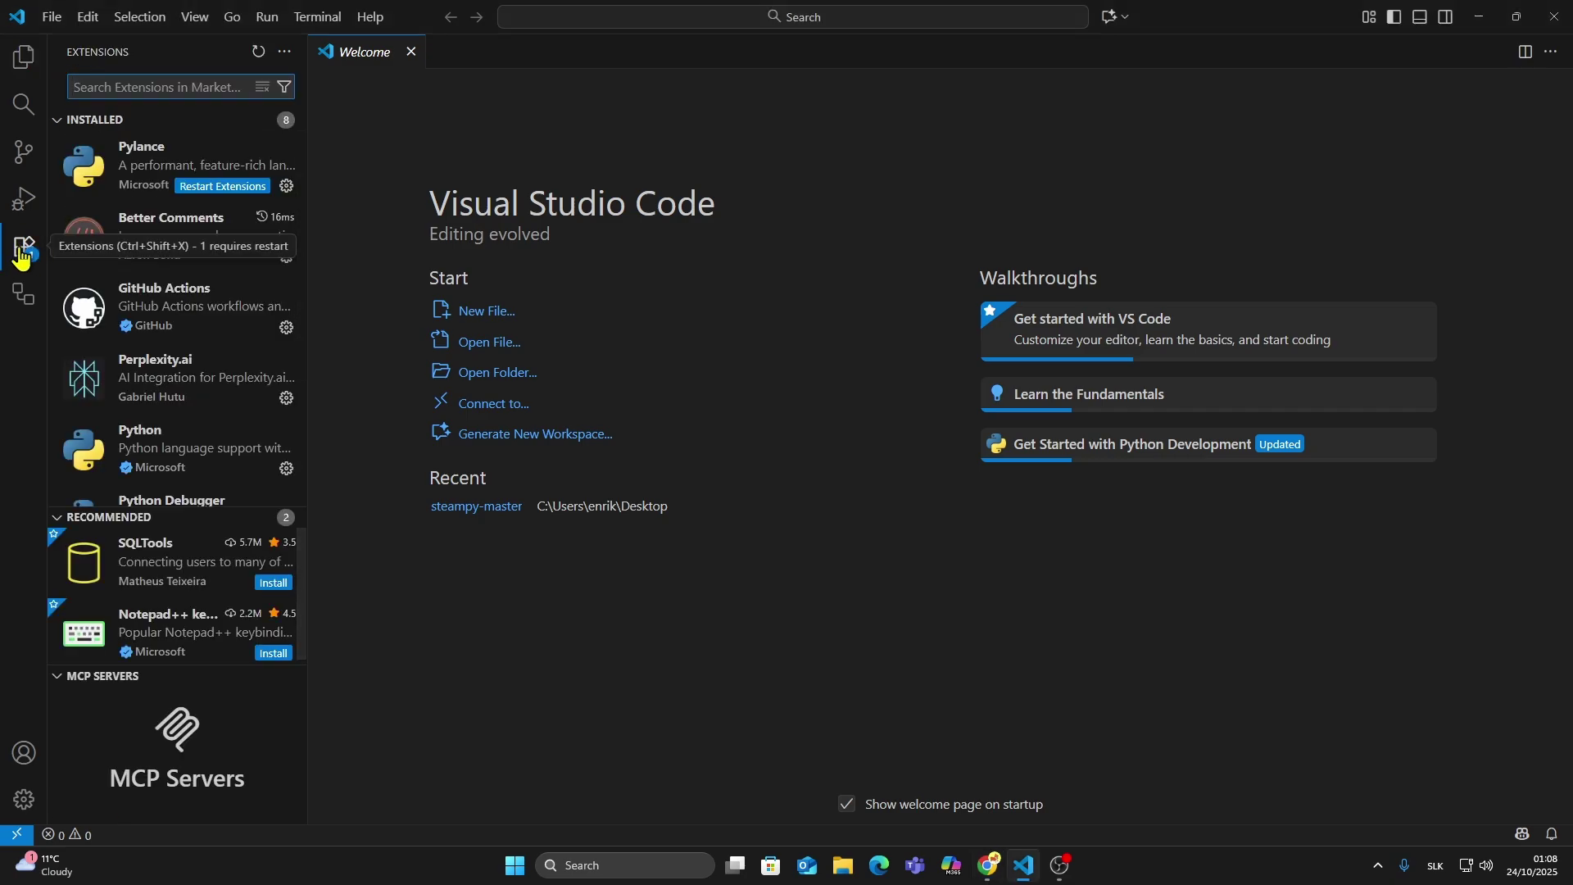
type("codex")
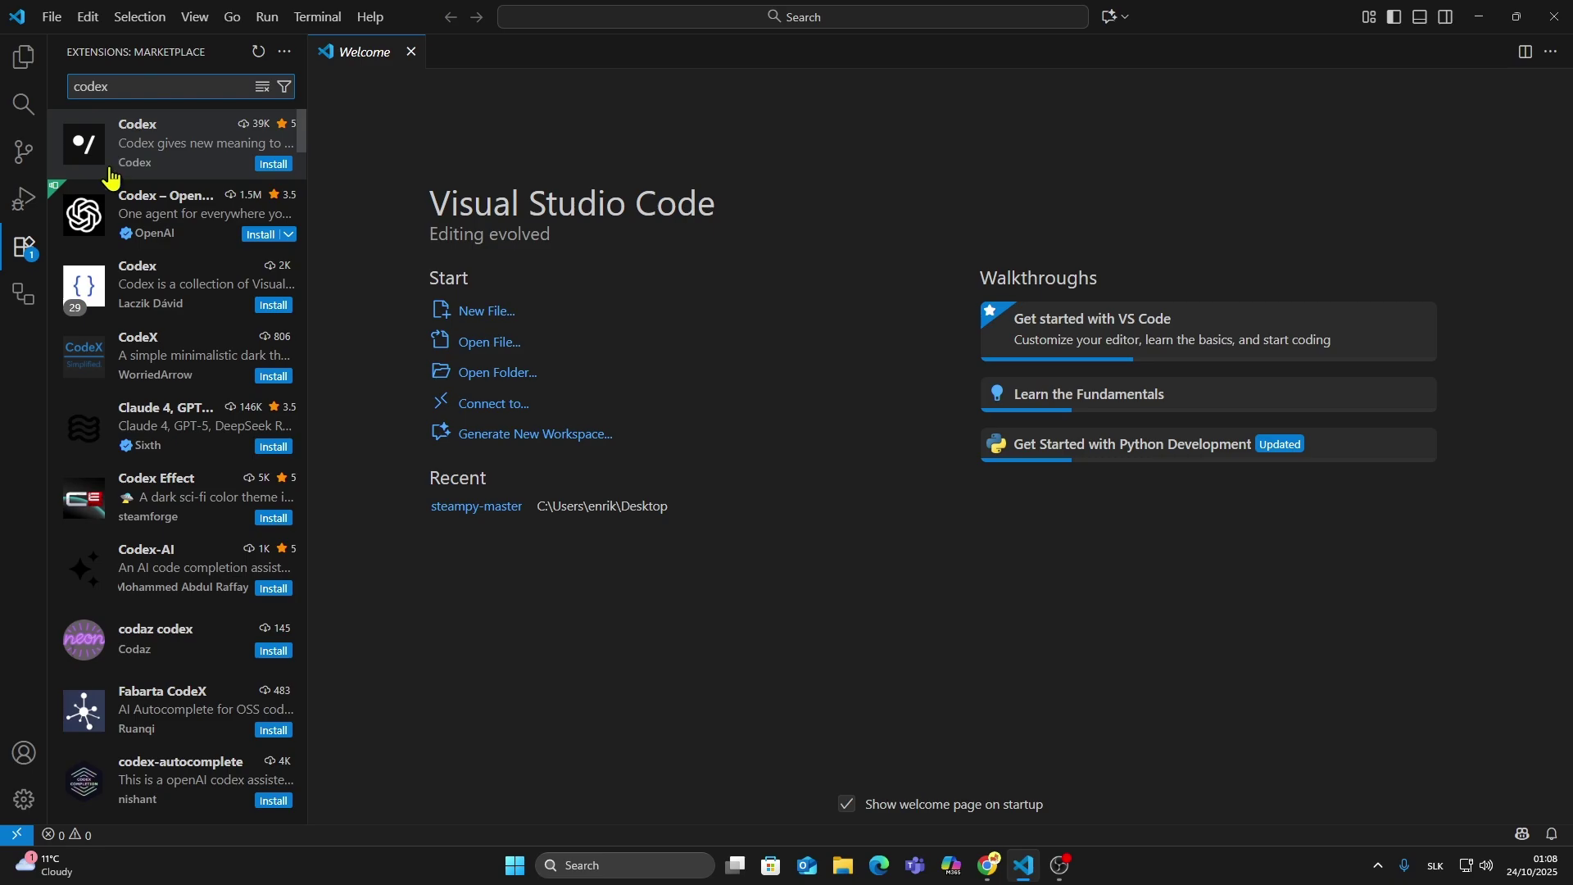
- Install the 'Codex – OpenAI's coding agent' extension, trusting OpenAI as publisher
left_click(149, 207)
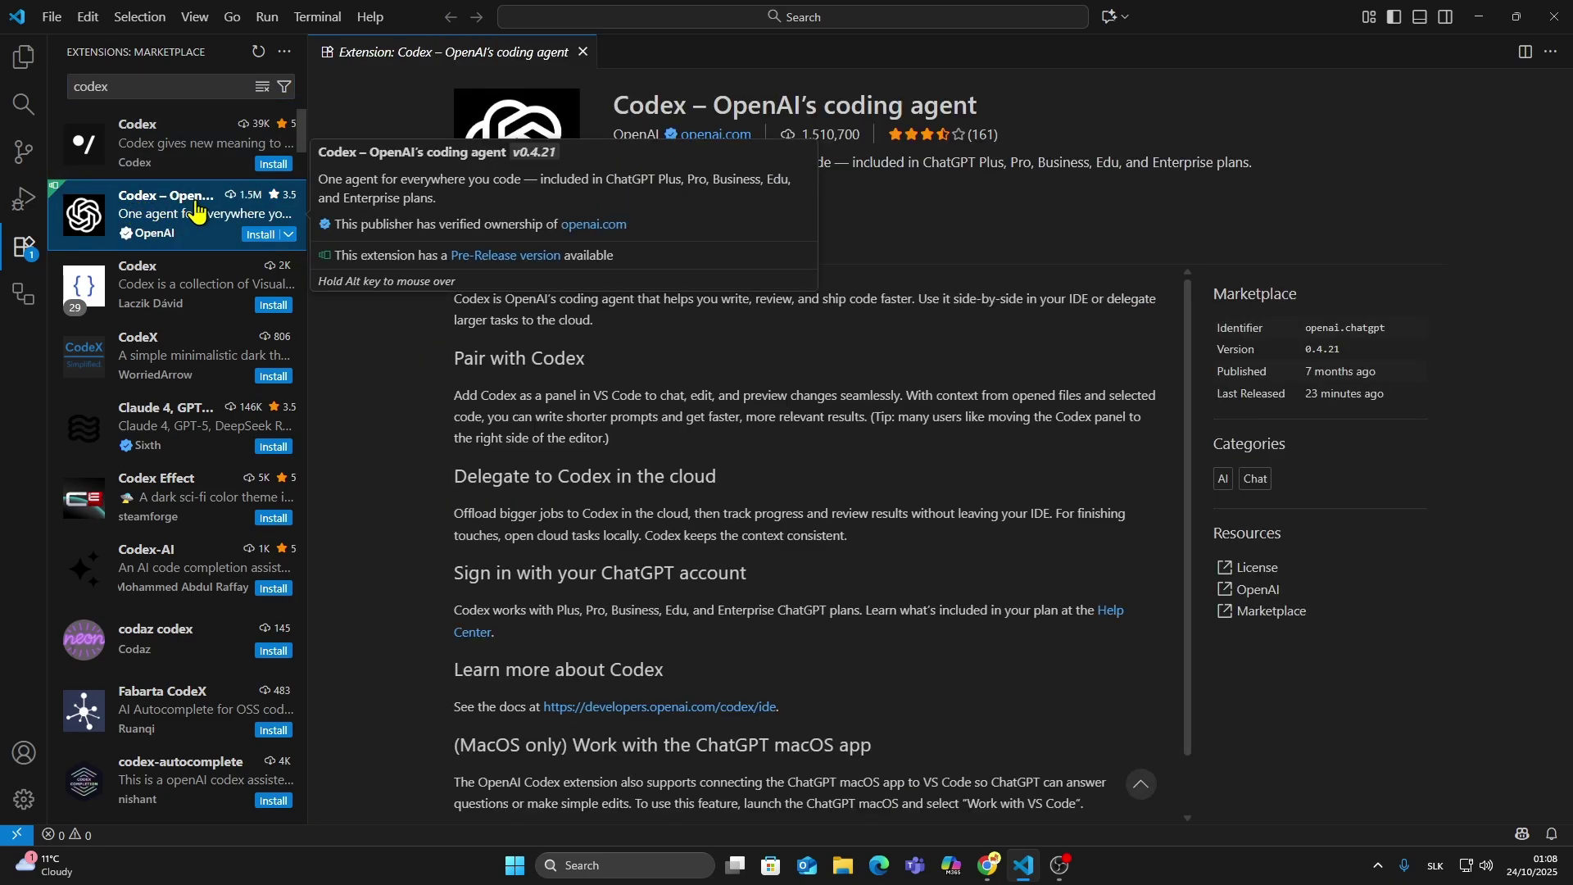
left_click(634, 194)
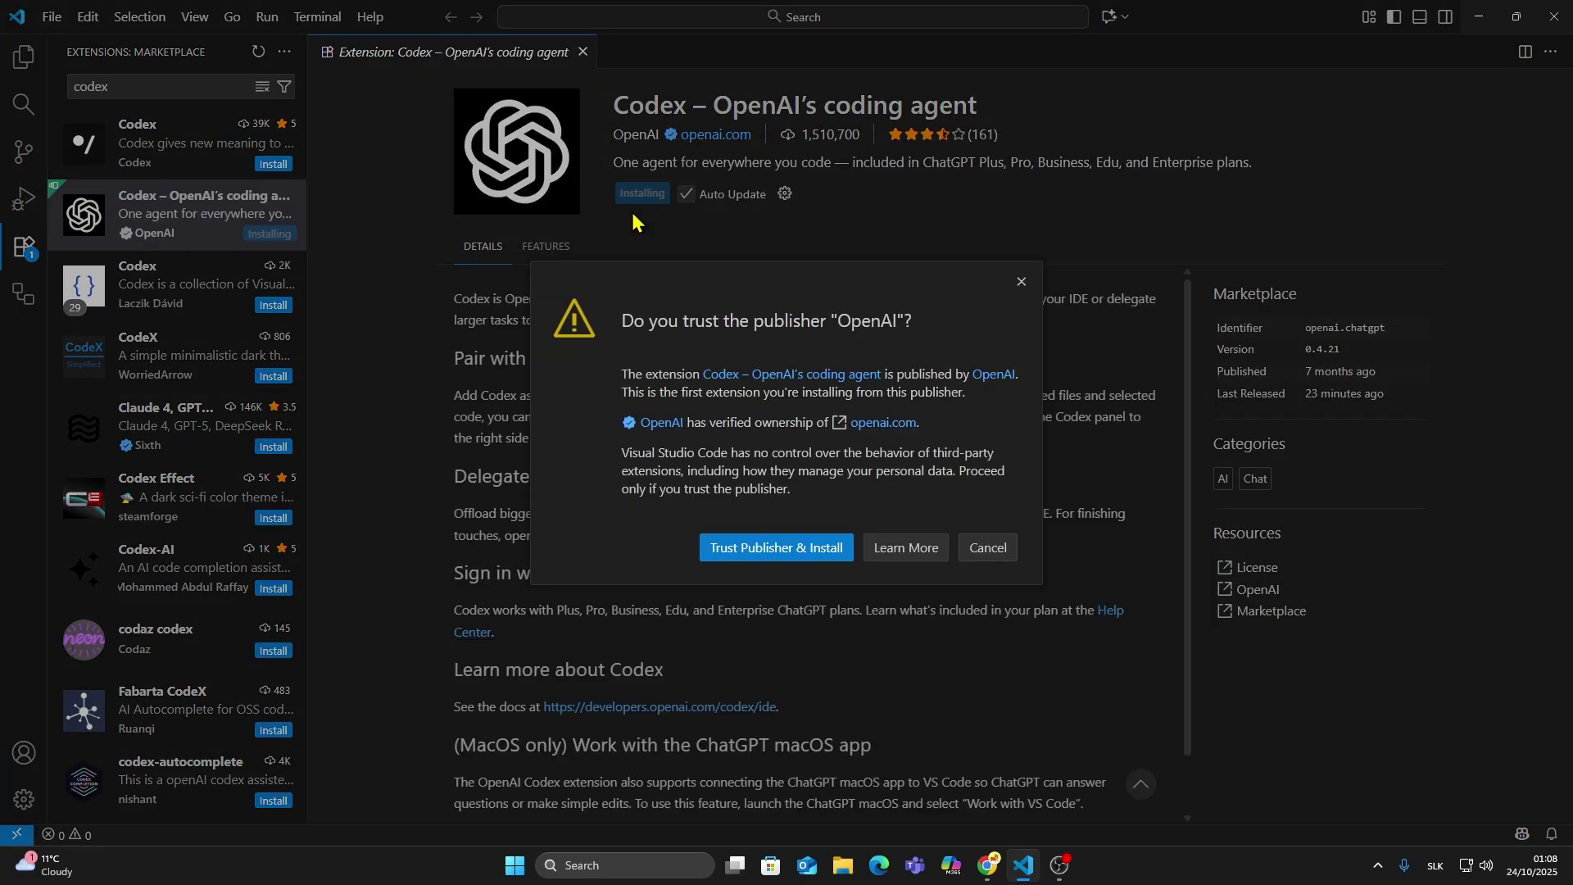
left_click(787, 554)
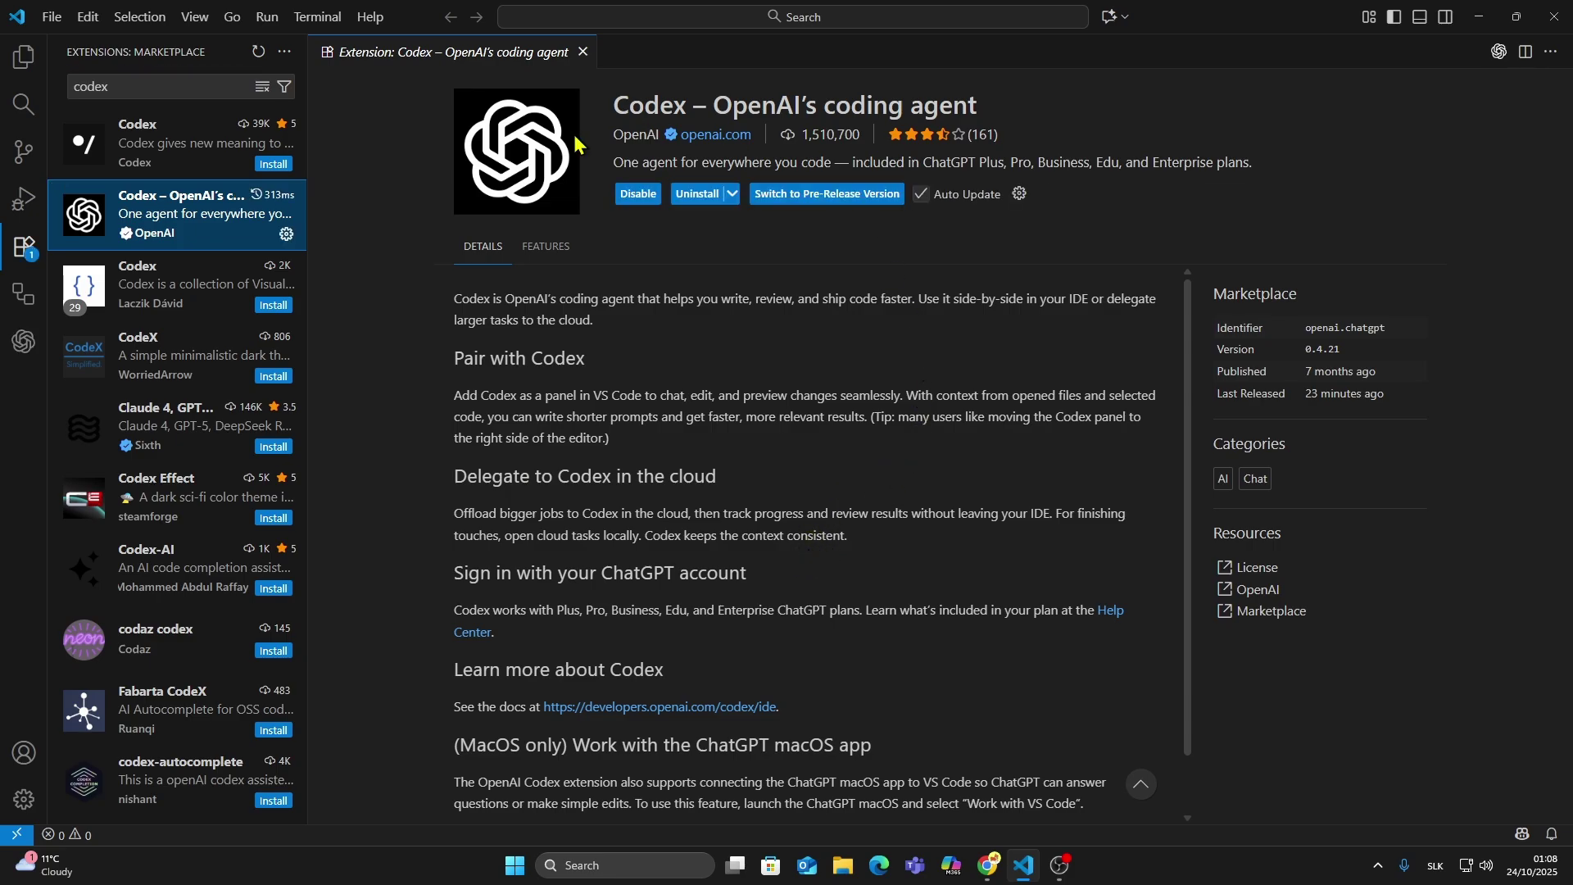
- Open the Codex sidebar panel and start 'Sign in with ChatGPT'
left_click(22, 342)
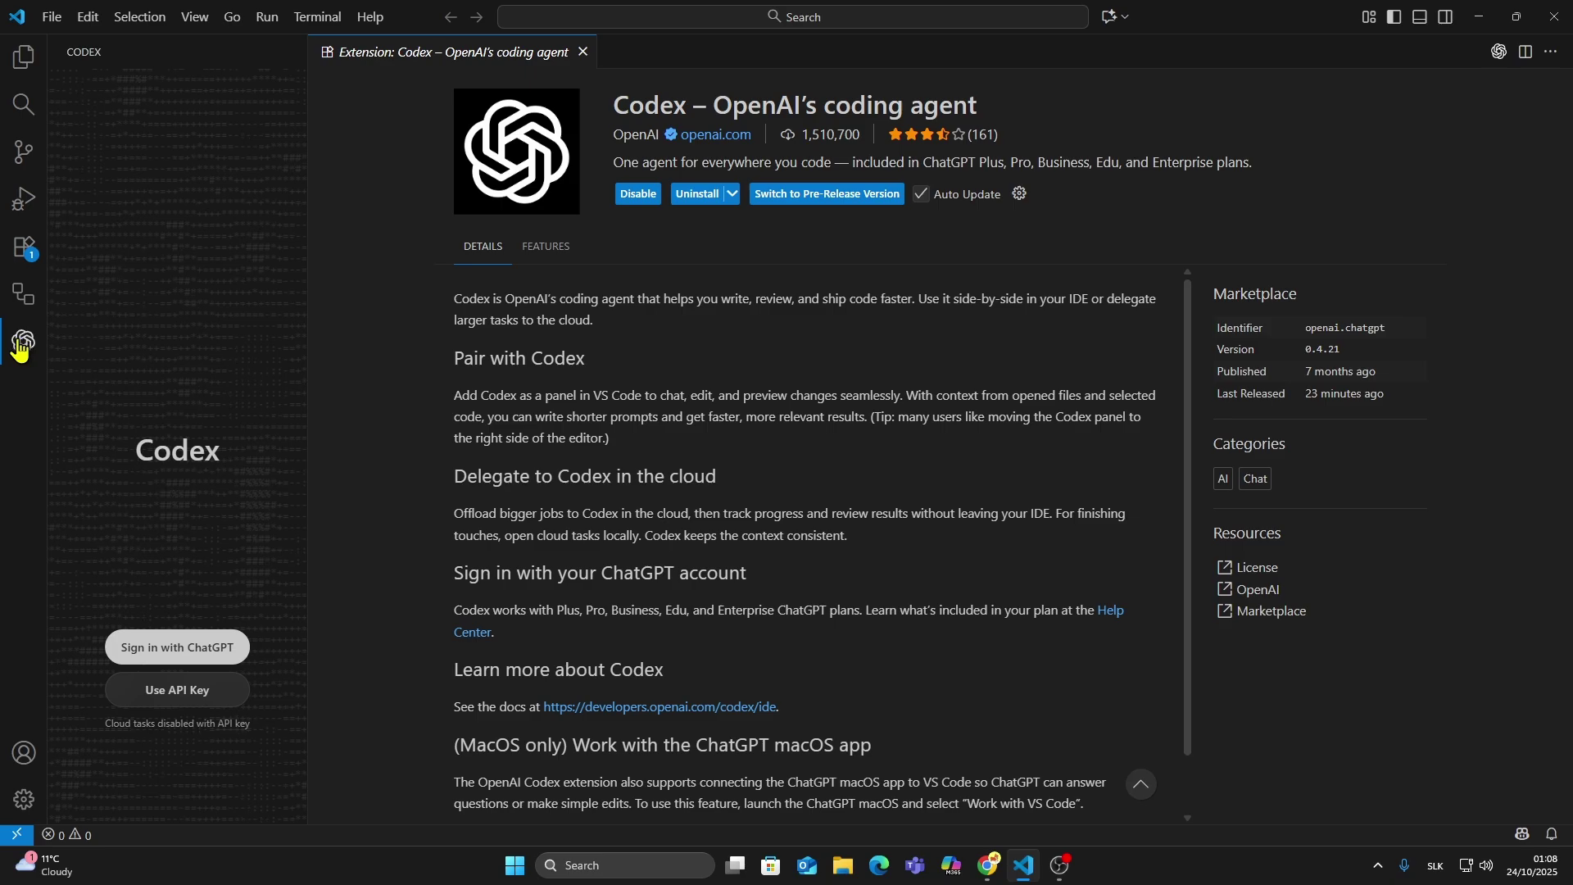
left_click(191, 652)
- Open the sign-in page in Chrome and approve linking ChatGPT to Codex
left_click(649, 440)
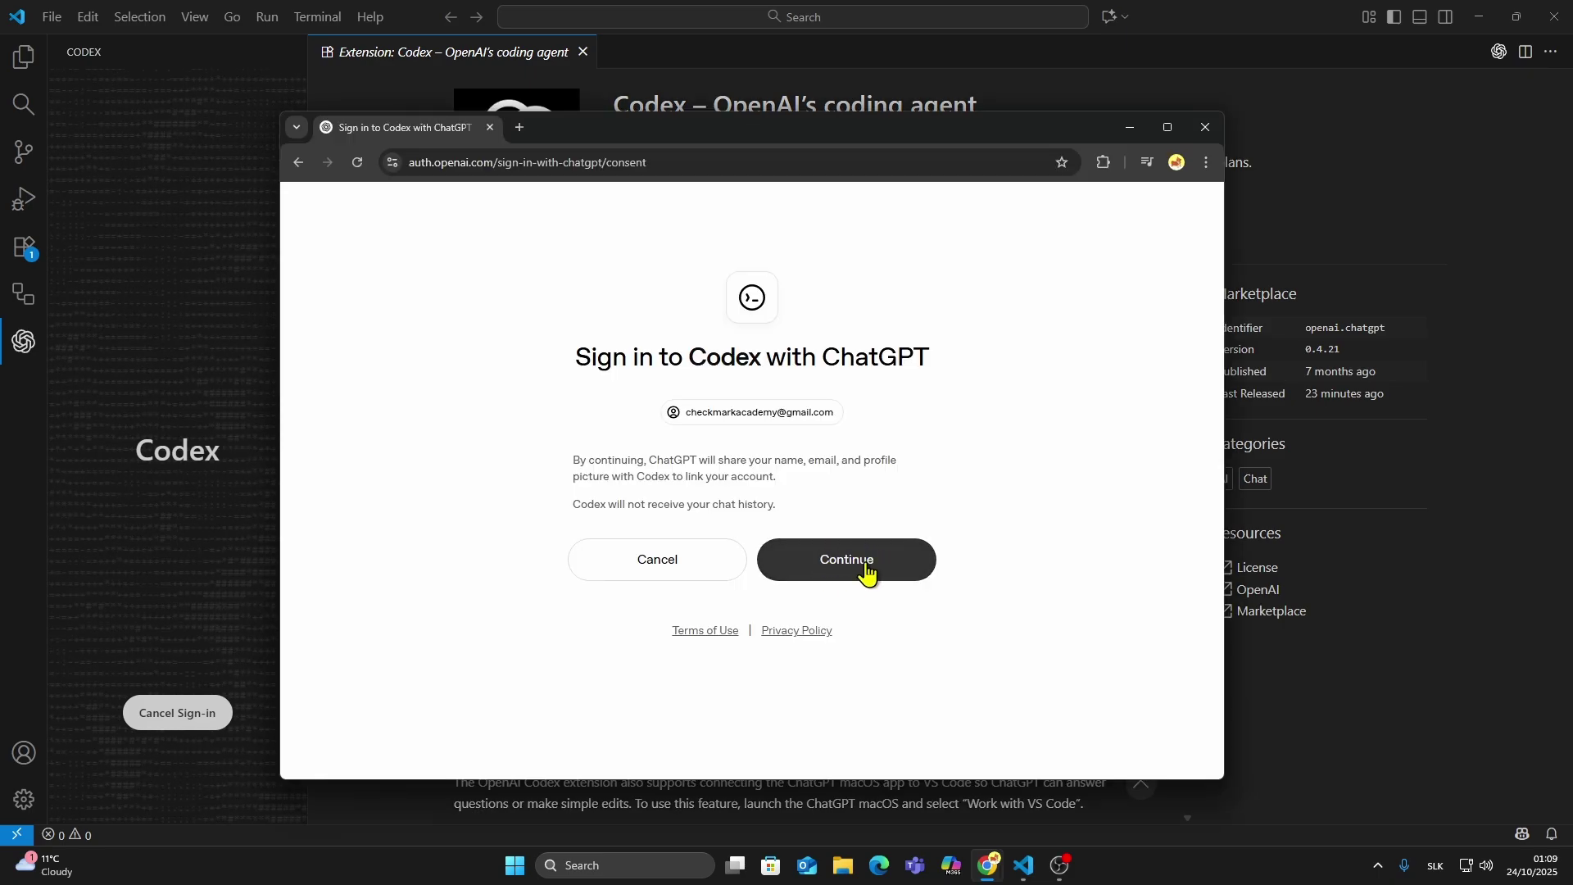
left_click(839, 568)
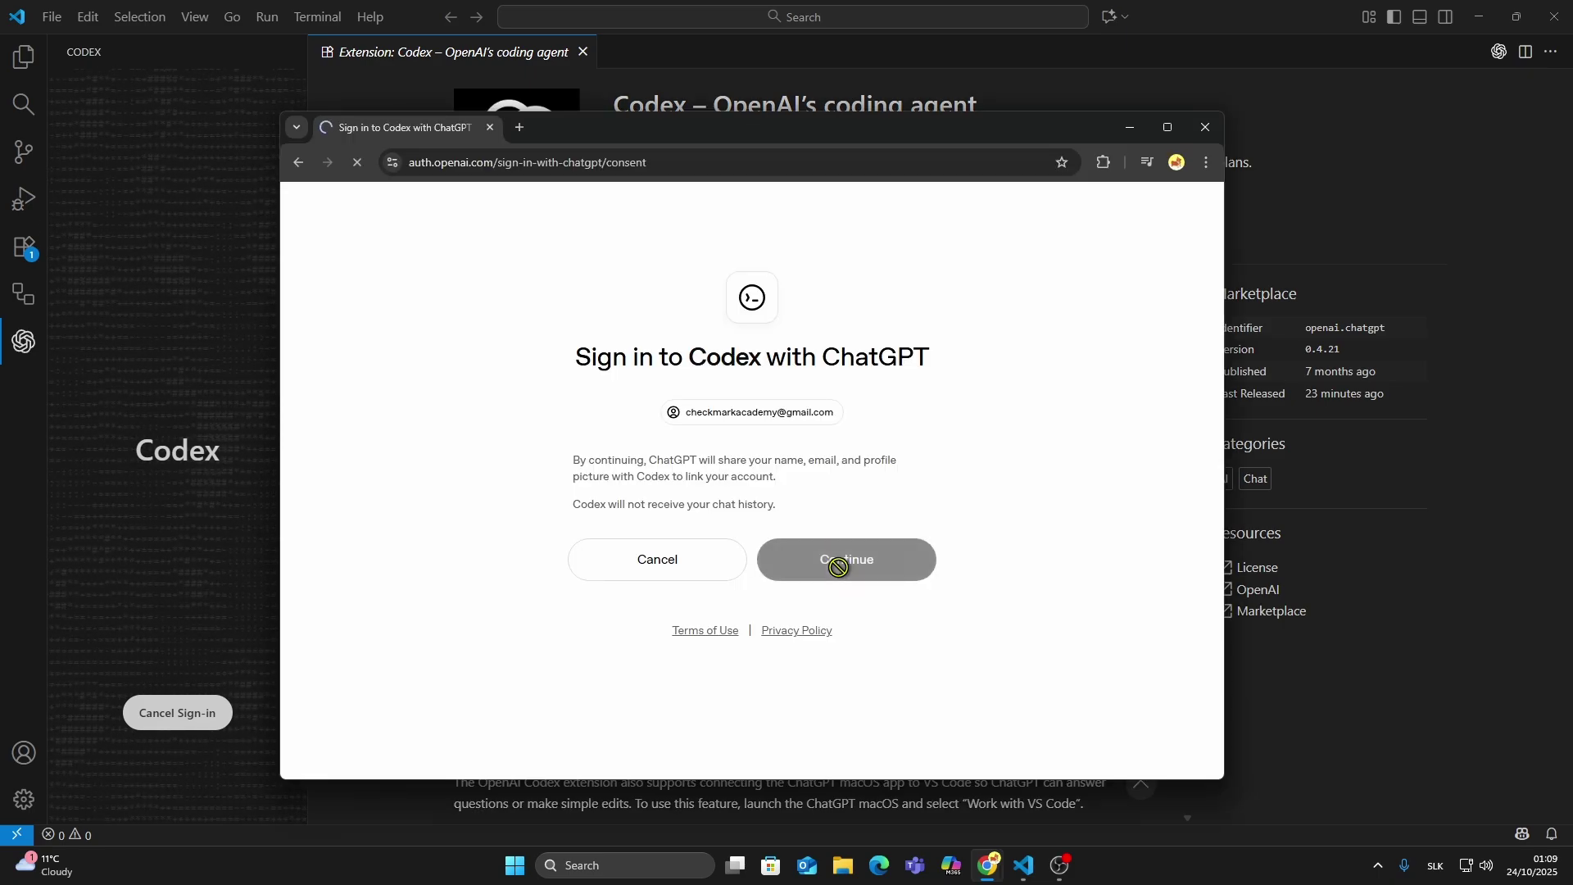
- Close Chrome and step through all Codex onboarding slides, including autonomy, to the chat
left_click(1206, 127)
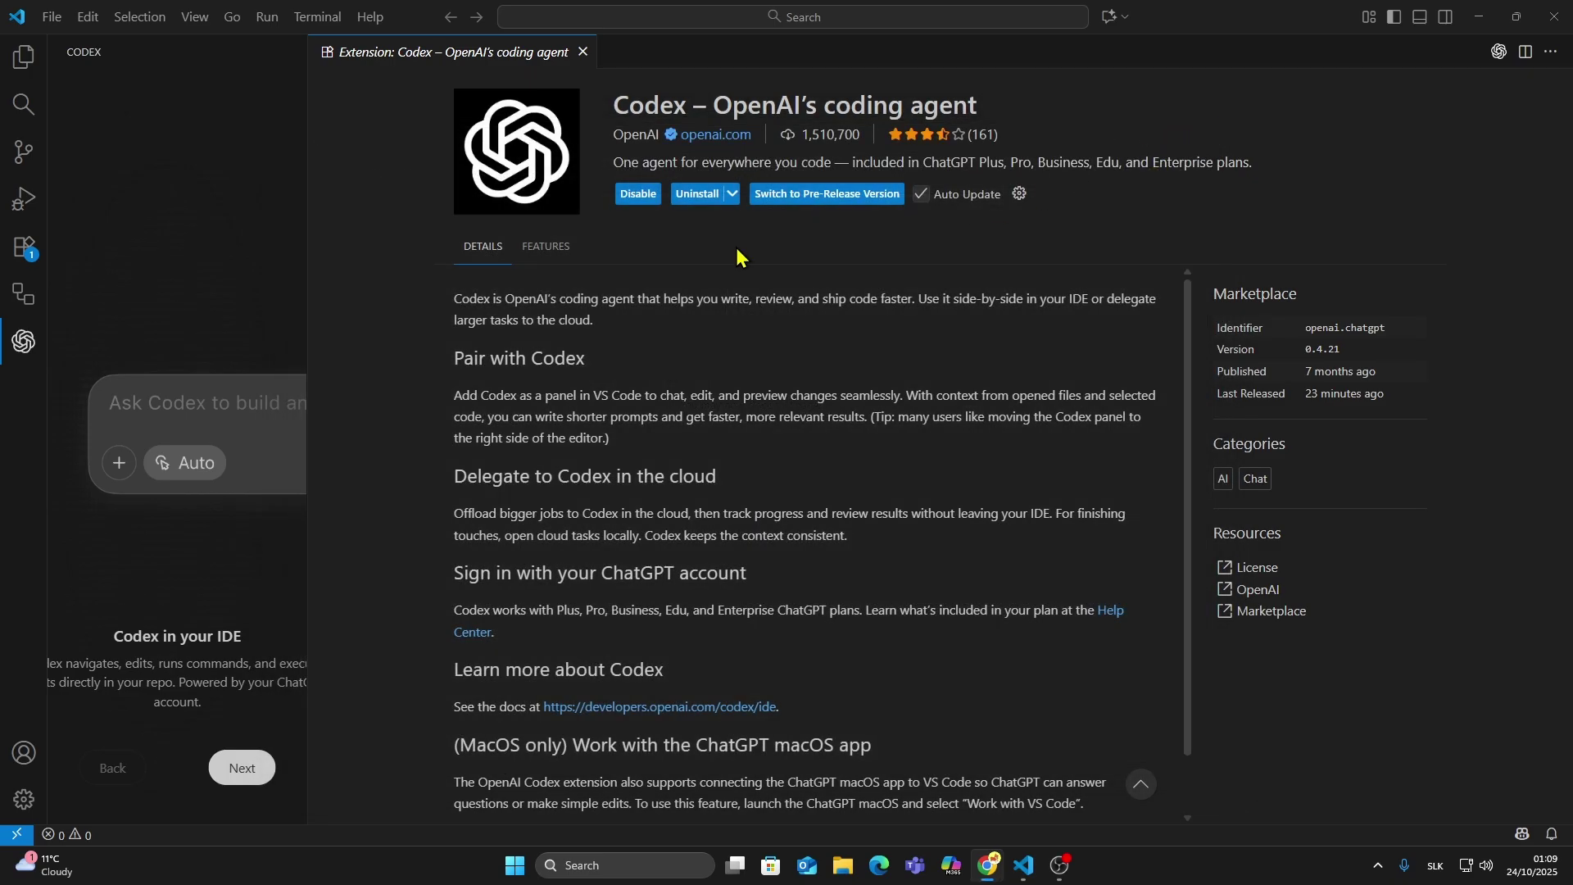
left_click(242, 783)
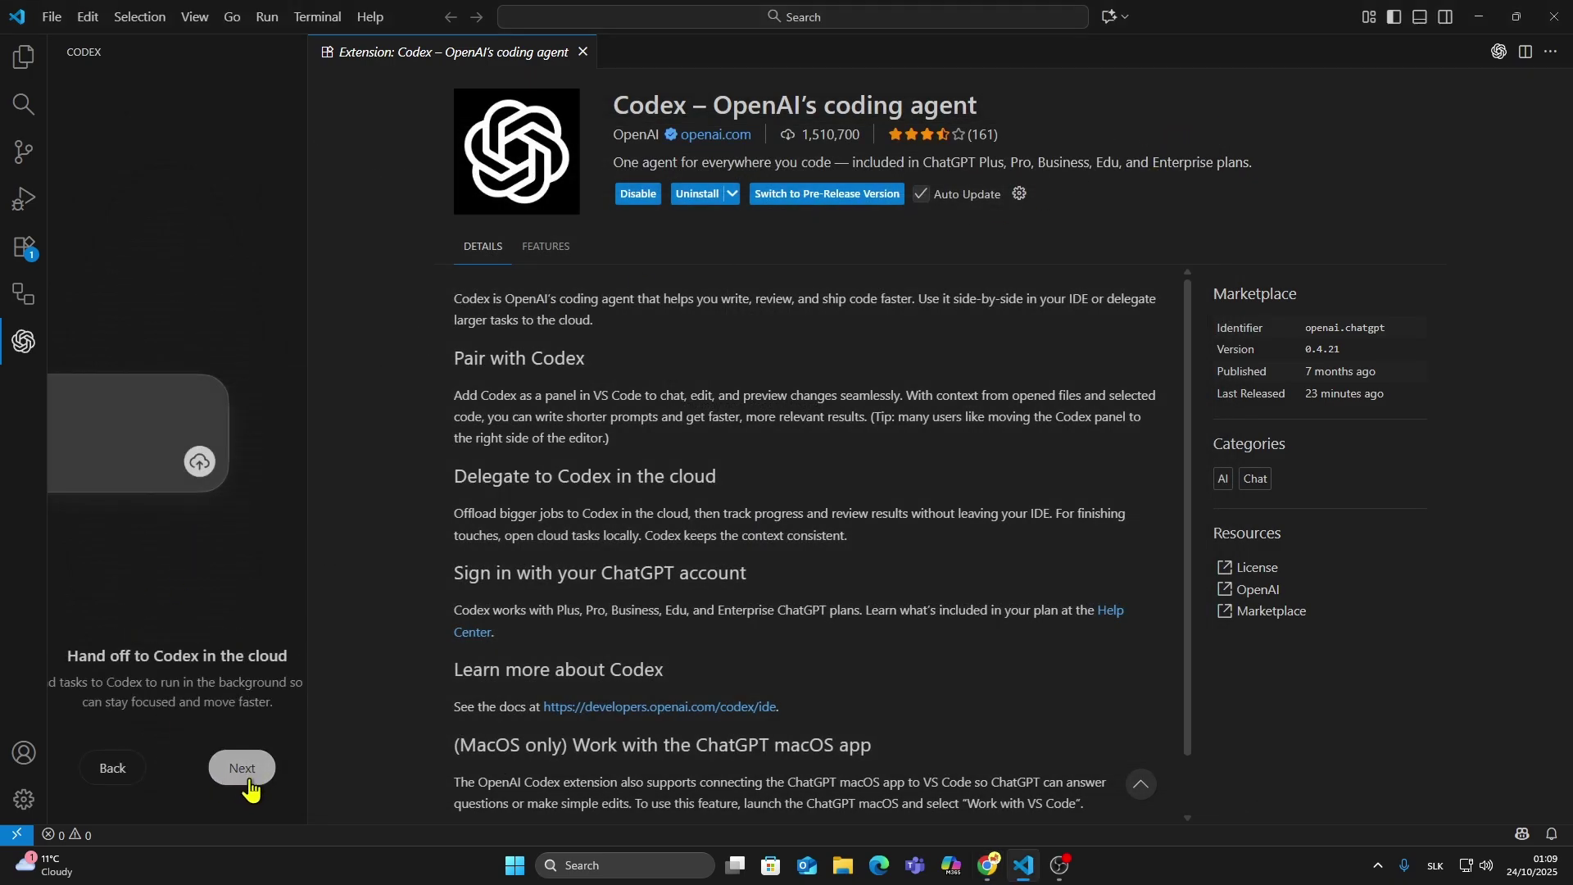
left_click(245, 779)
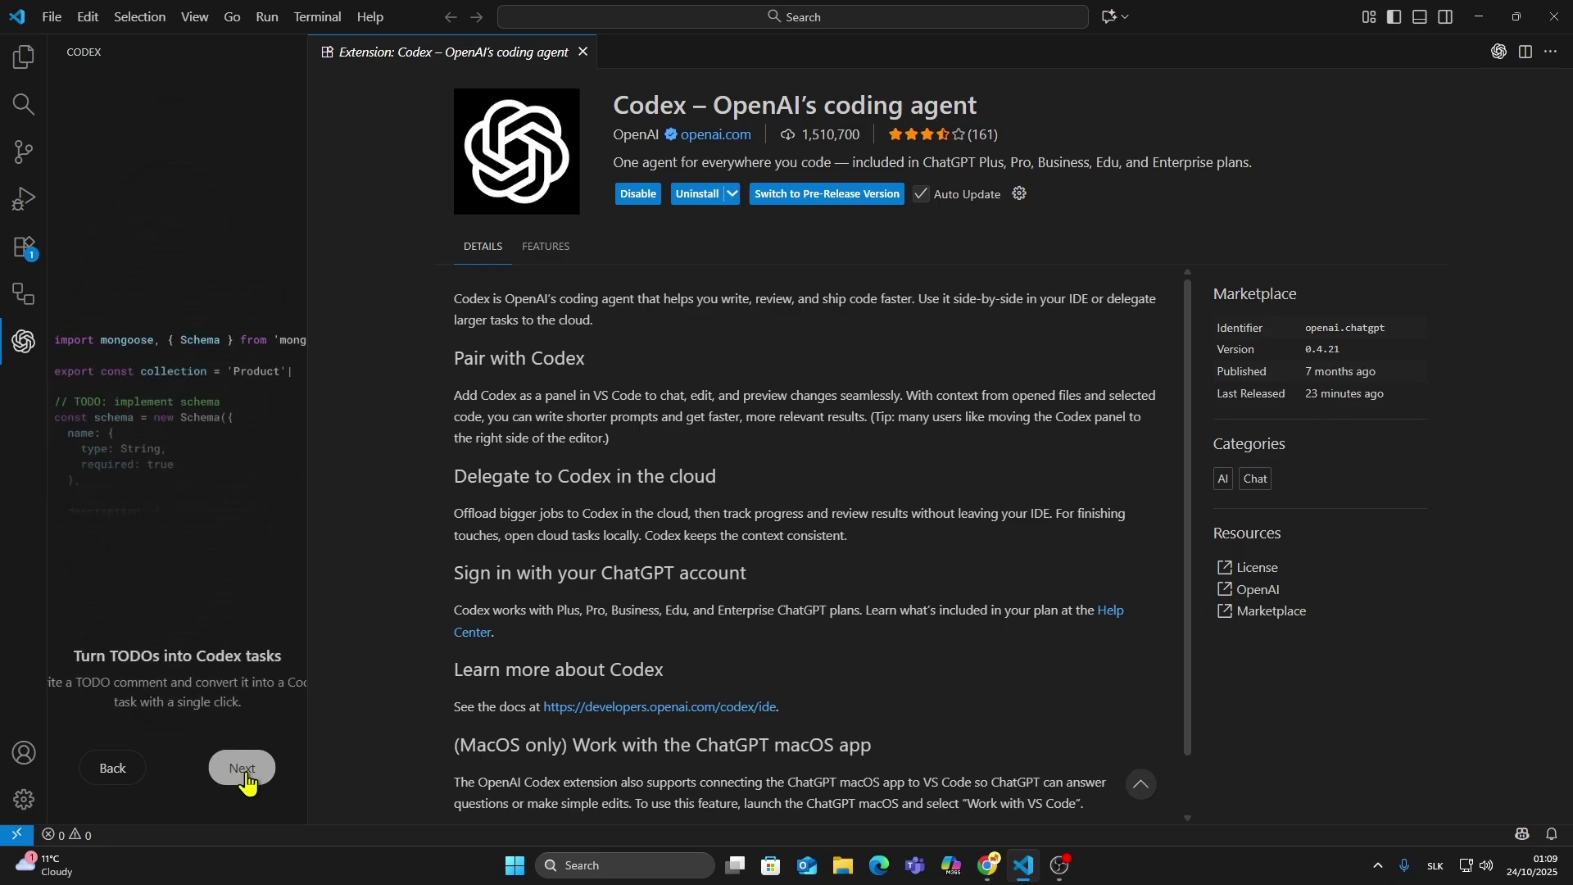
left_click(245, 778)
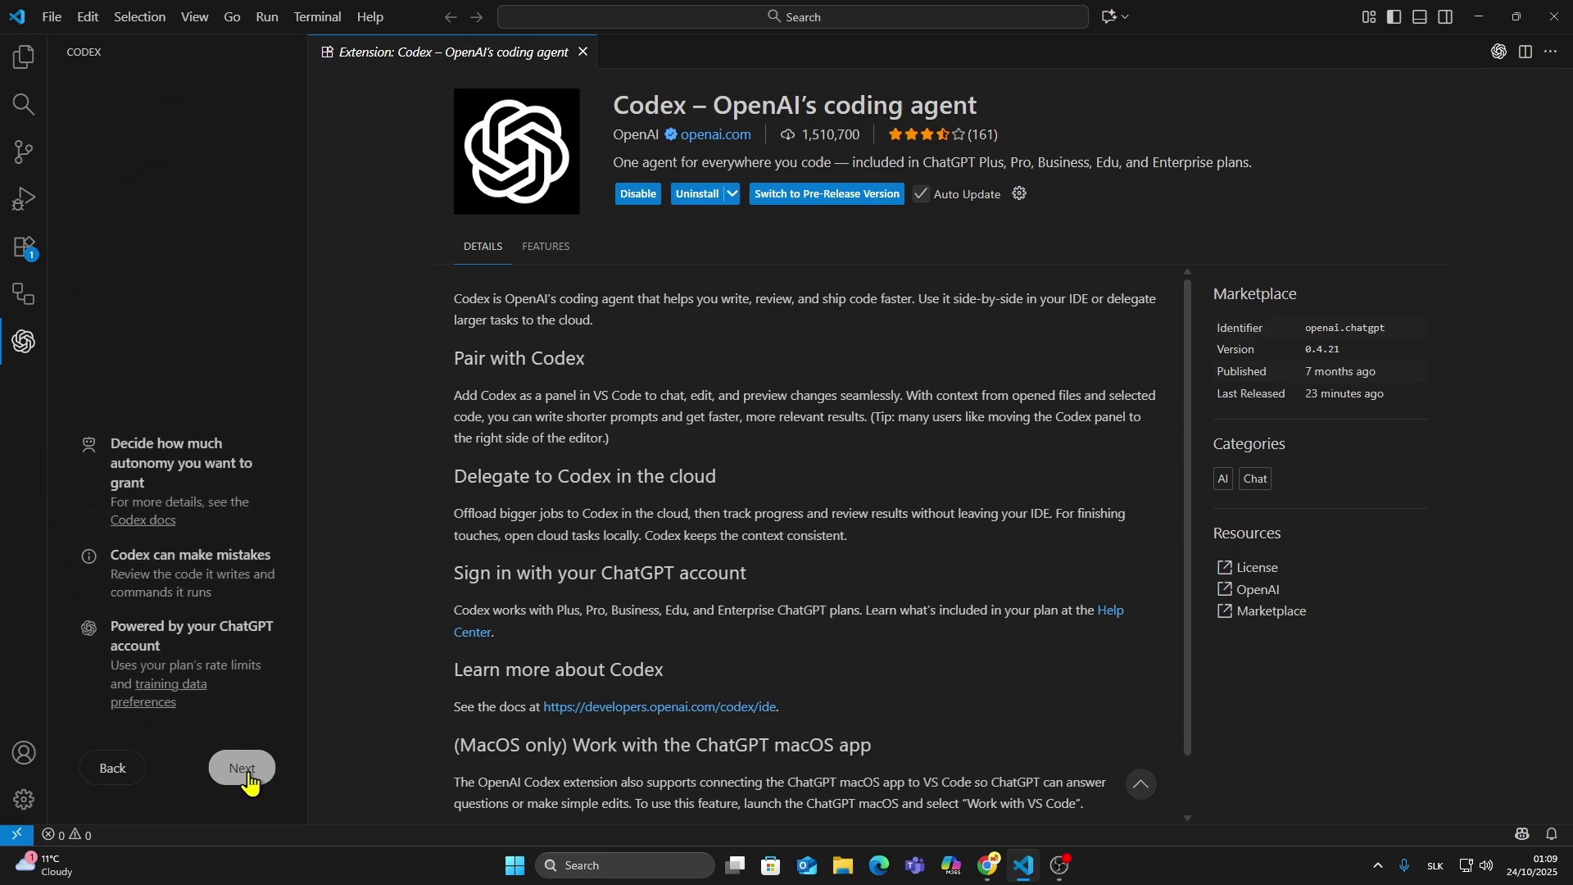
left_click(246, 786)
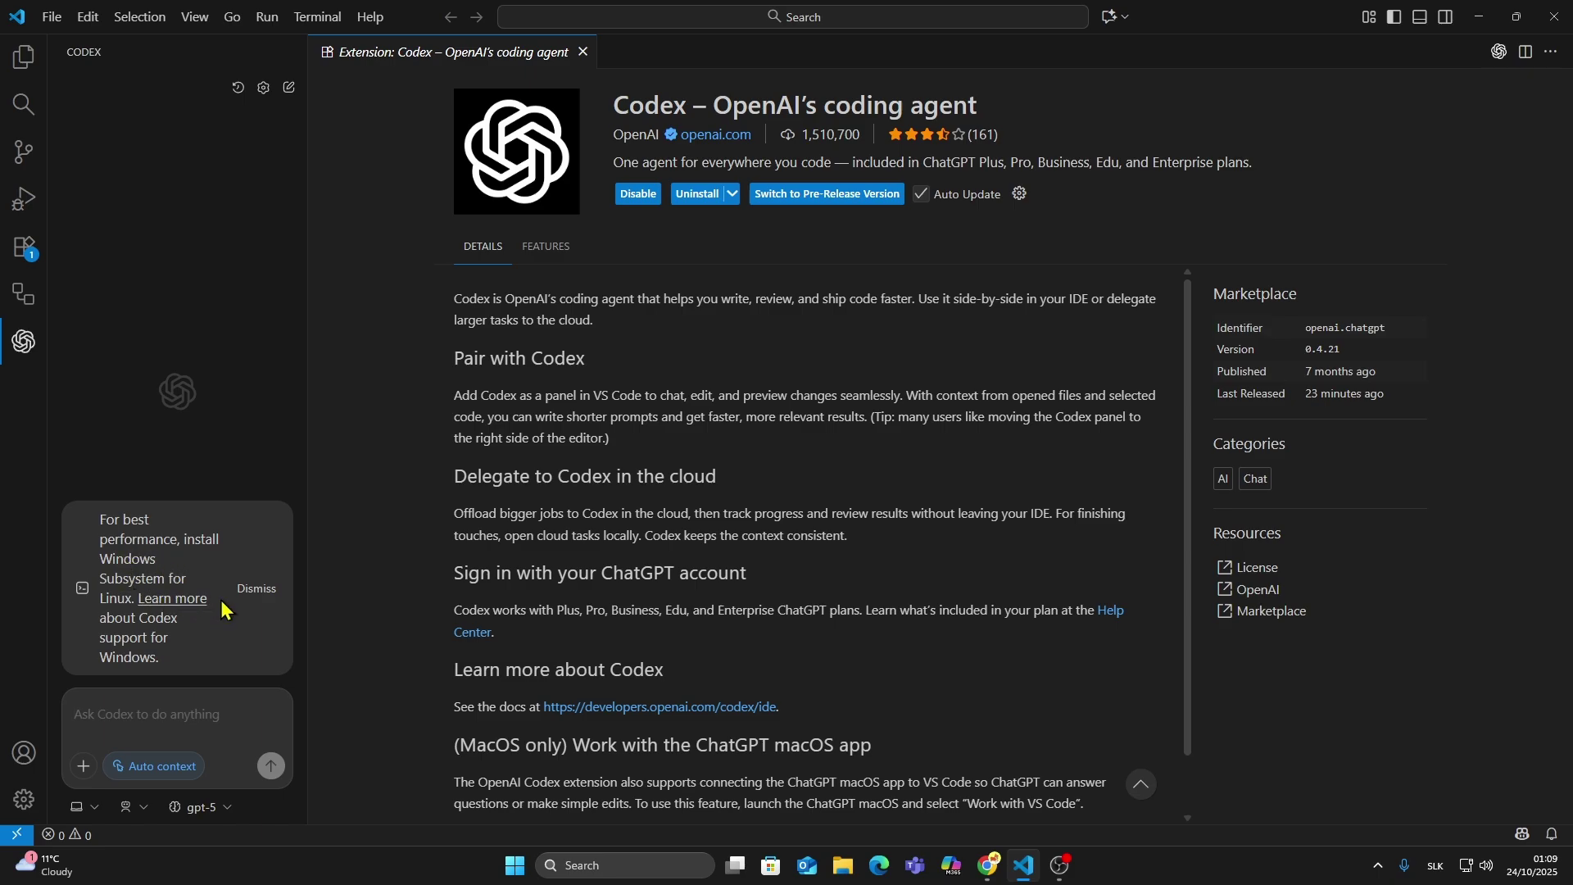
- Dismiss the WSL notice and focus the 'Ask Codex to do anything' box
left_click(257, 588)
left_click(175, 709)
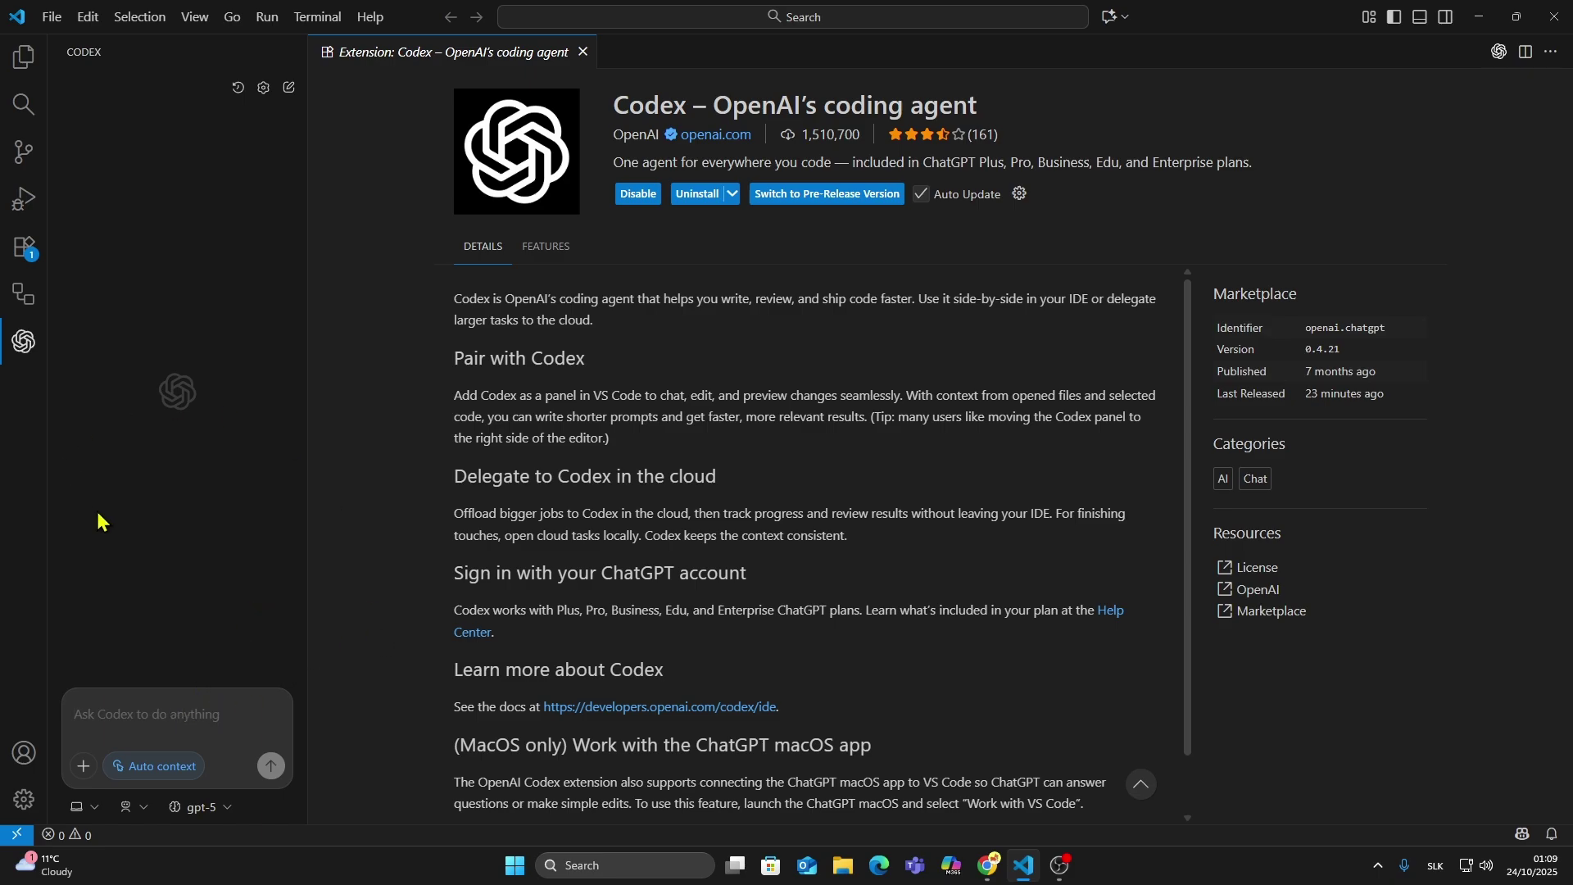